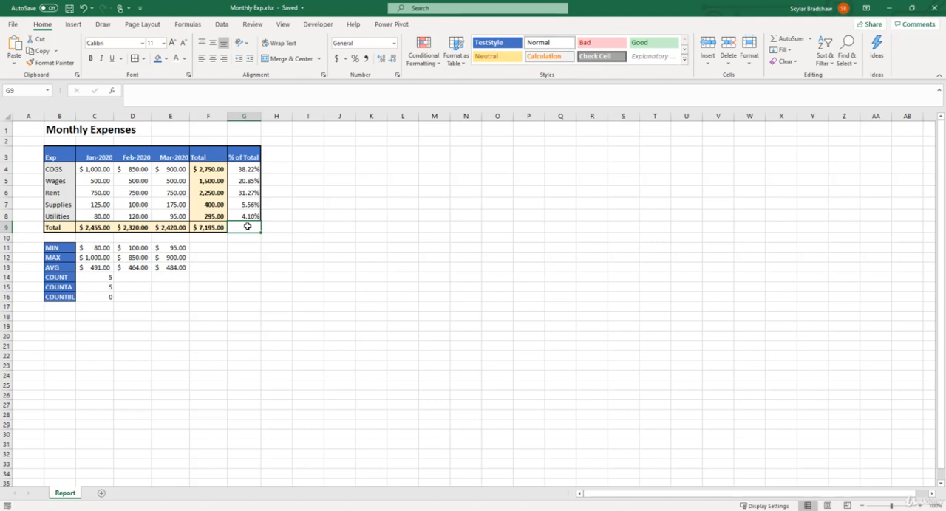
# Merge and center the "Monthly Expenses" title across cells B1 to G1
pyautogui.click(58, 130)
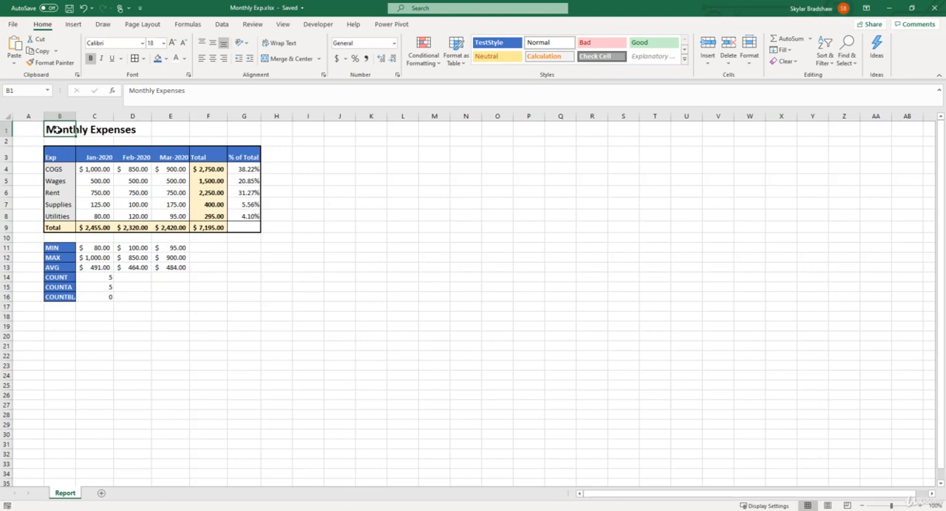
pyautogui.moveTo(58, 151); pyautogui.dragTo(238, 228)
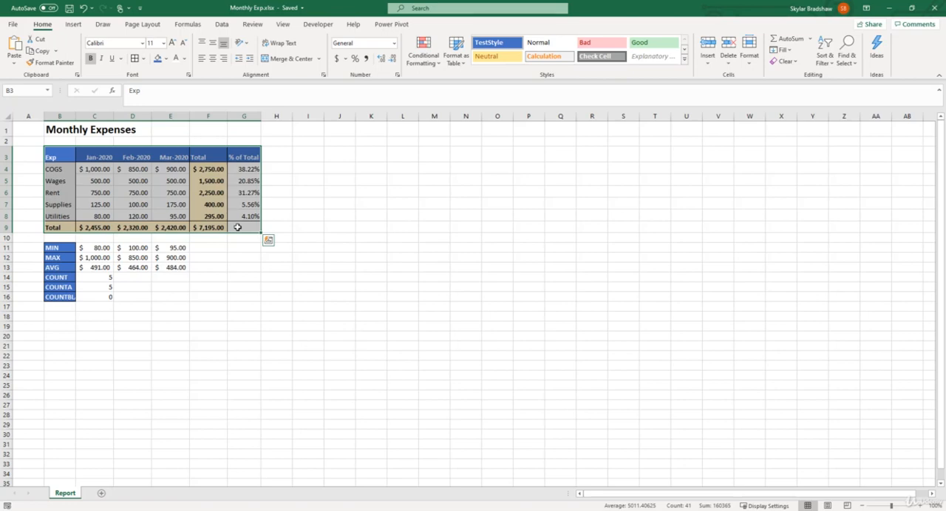
pyautogui.click(57, 129)
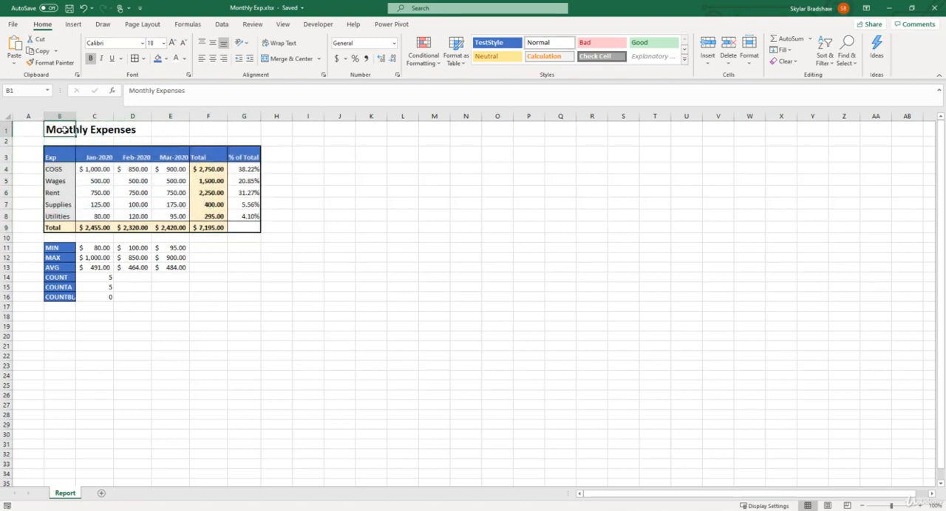
pyautogui.moveTo(63, 129); pyautogui.dragTo(234, 129)
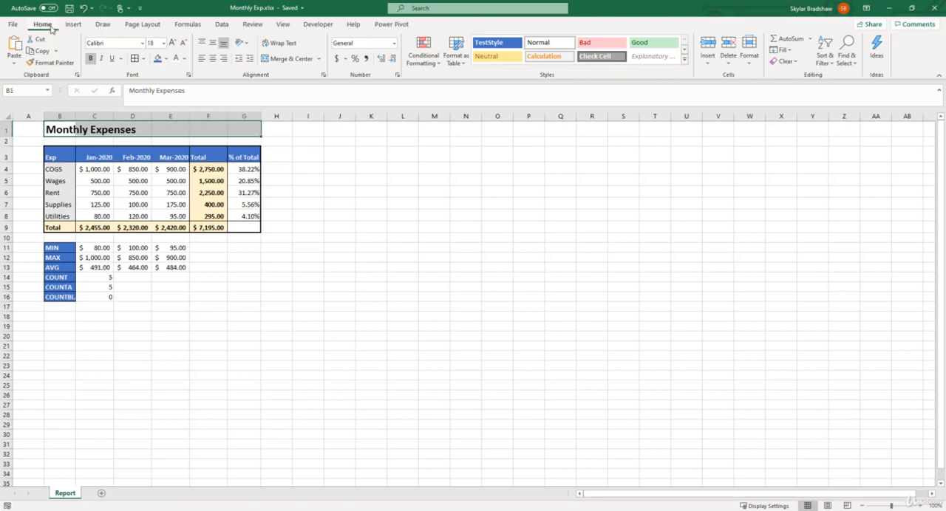
pyautogui.click(283, 61)
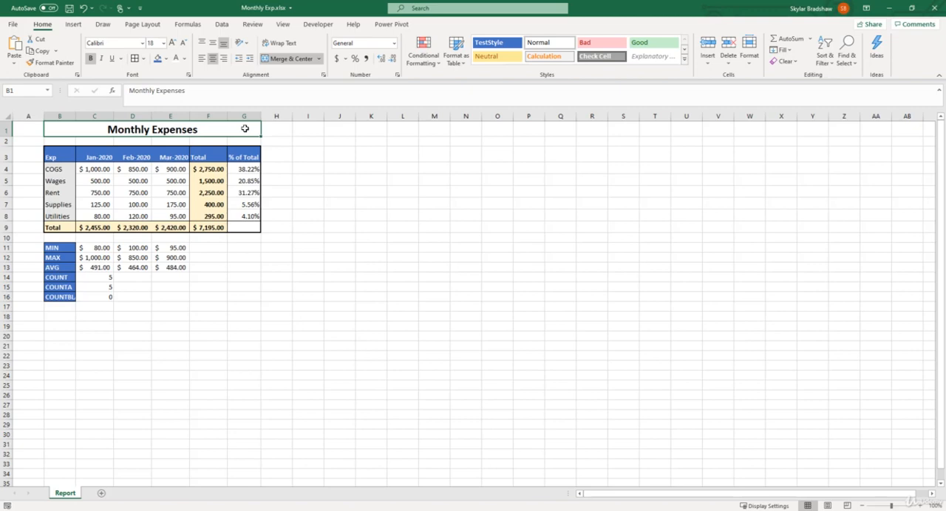
# Try right and left alignment on the merged title, and return it to centered alignment
pyautogui.click(224, 63)
pyautogui.click(203, 63)
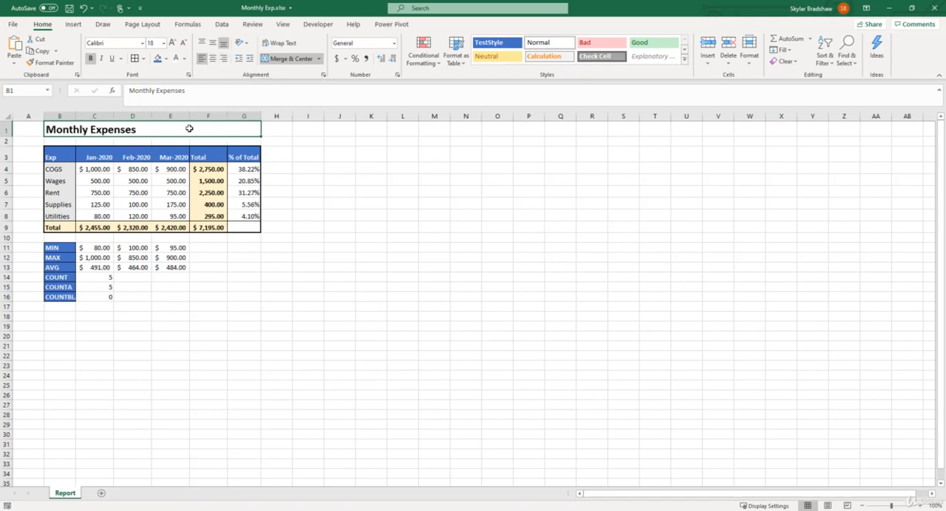
pyautogui.click(212, 59)
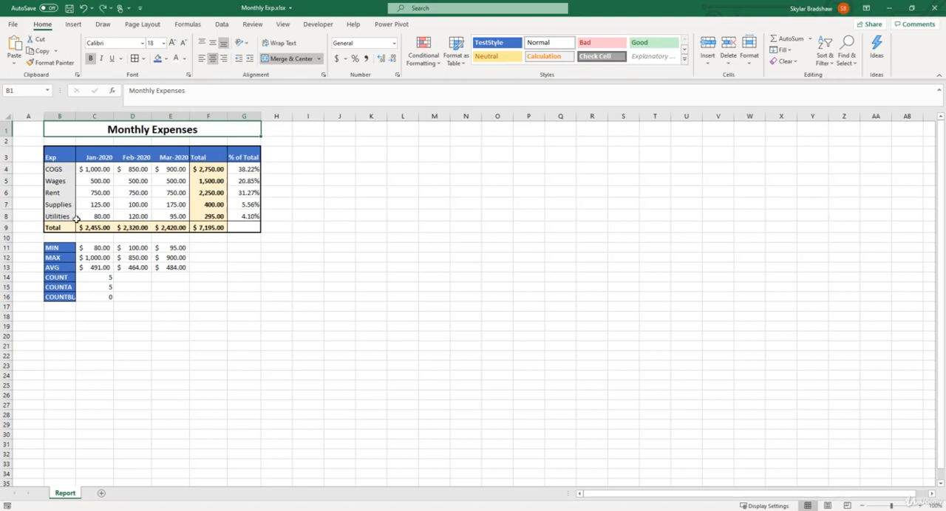
# Insert two blank rows above the MIN row, starting at row 11
pyautogui.click(8, 251)
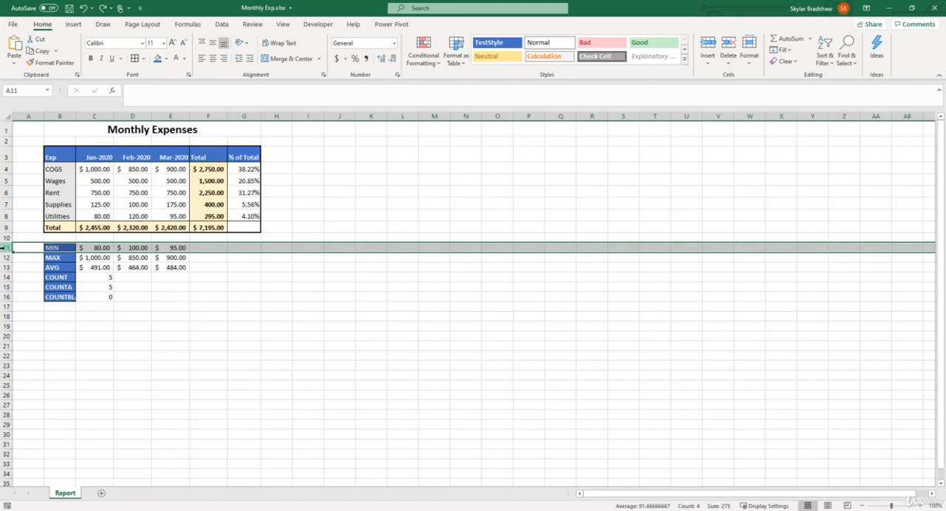
pyautogui.hotkey('ctrl', 'shift', '+')
pyautogui.hotkey('ctrl', 'shift', '+')
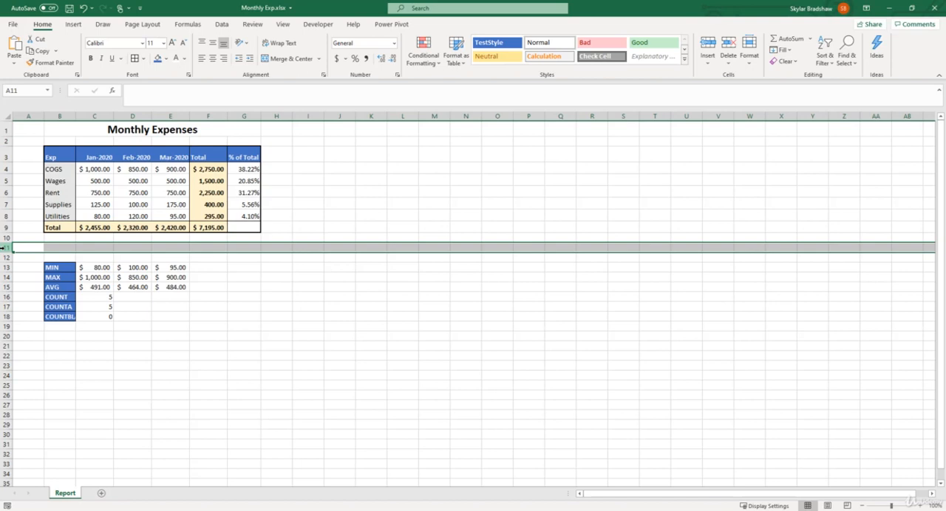
# Enter "Notes:" in B11 and "This is a test note to utilize Merge Across." in C11
pyautogui.click(53, 249)
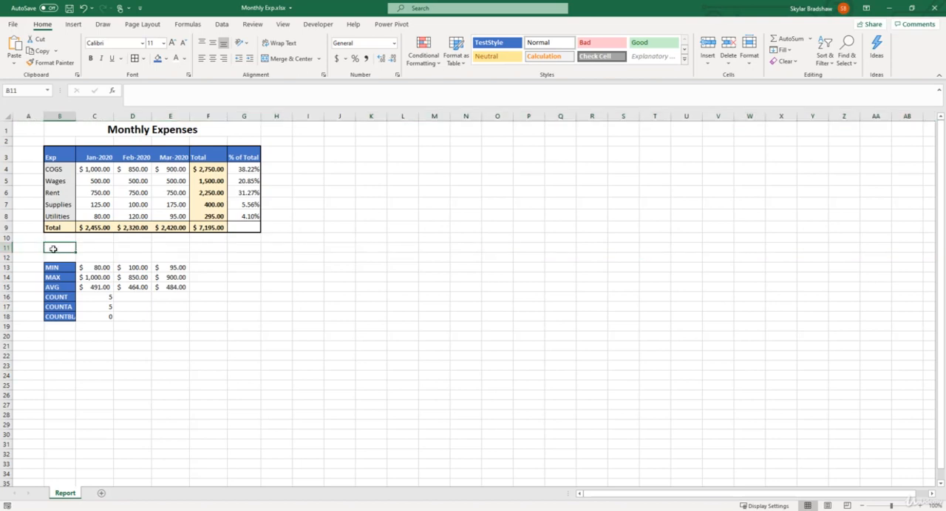
pyautogui.write('Notes:')
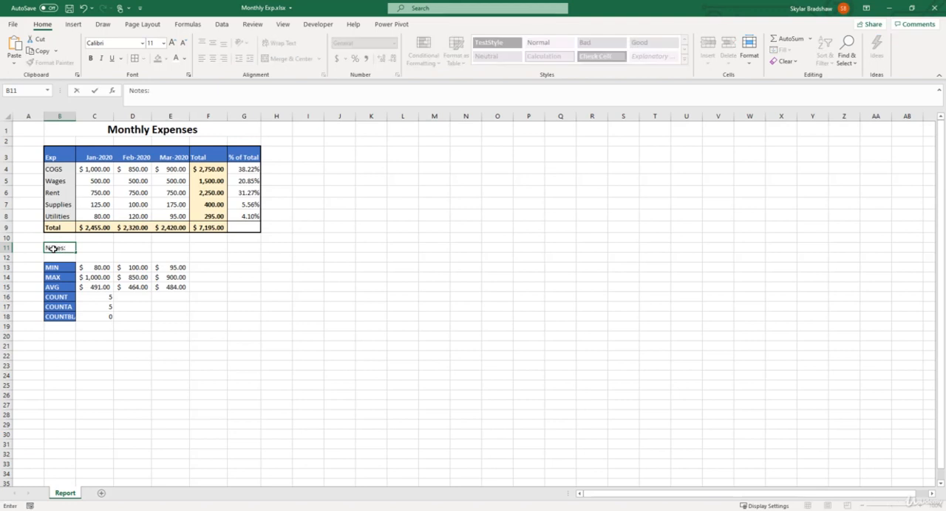
pyautogui.press('Tab')
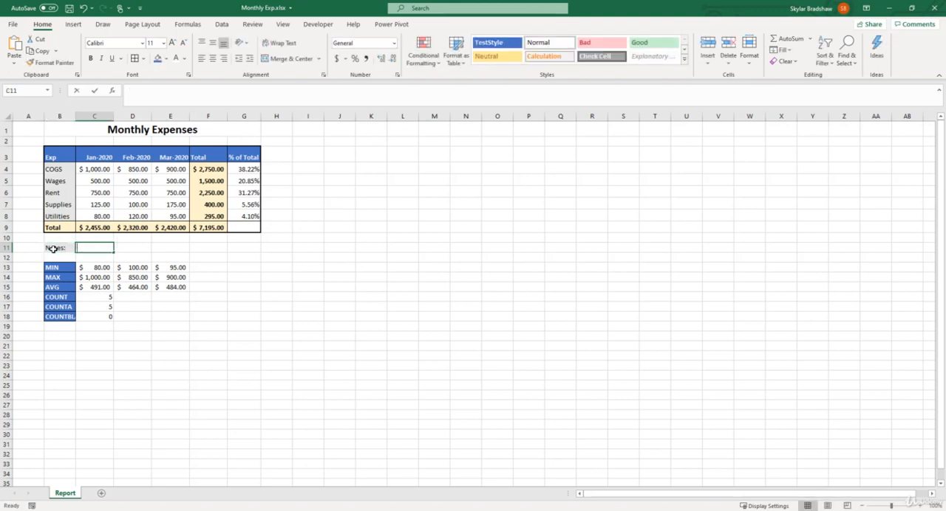
pyautogui.write('This is a test')
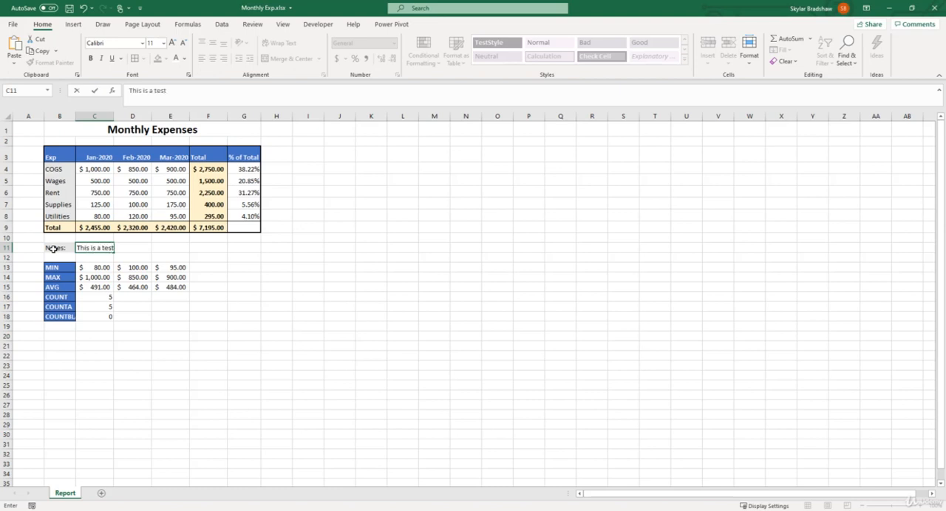
pyautogui.write(' note to utilize Mer')
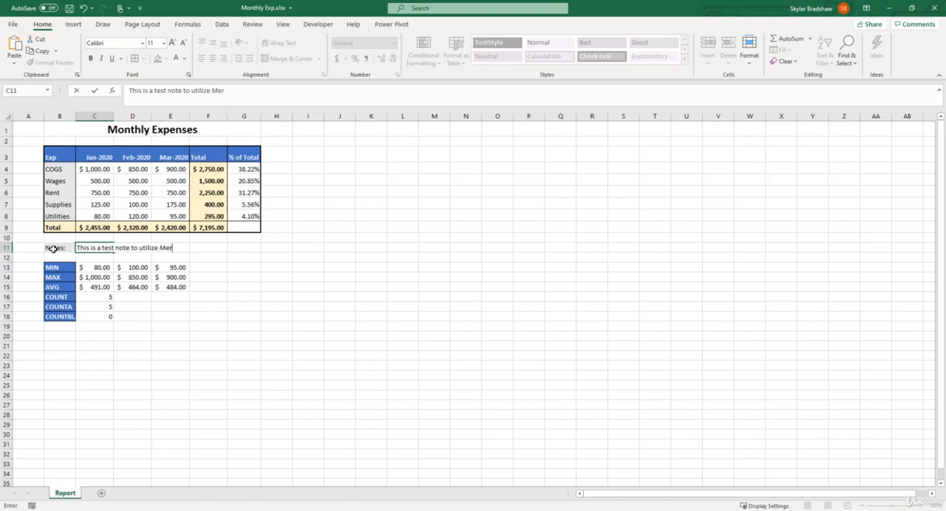
pyautogui.write('ge Across.')
pyautogui.click(53, 249)
pyautogui.click(56, 258)
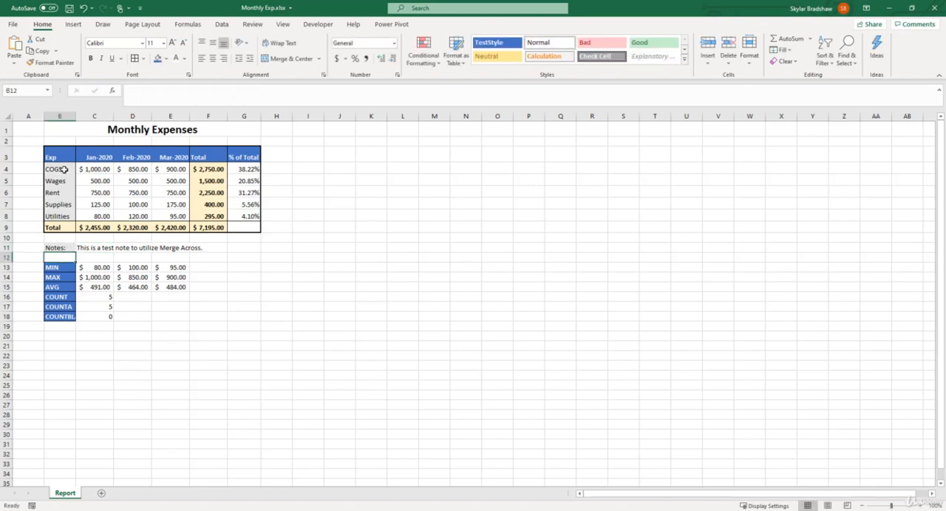
# Remove the fill color from the "Notes:" cell B11
pyautogui.moveTo(65, 170); pyautogui.dragTo(65, 217)
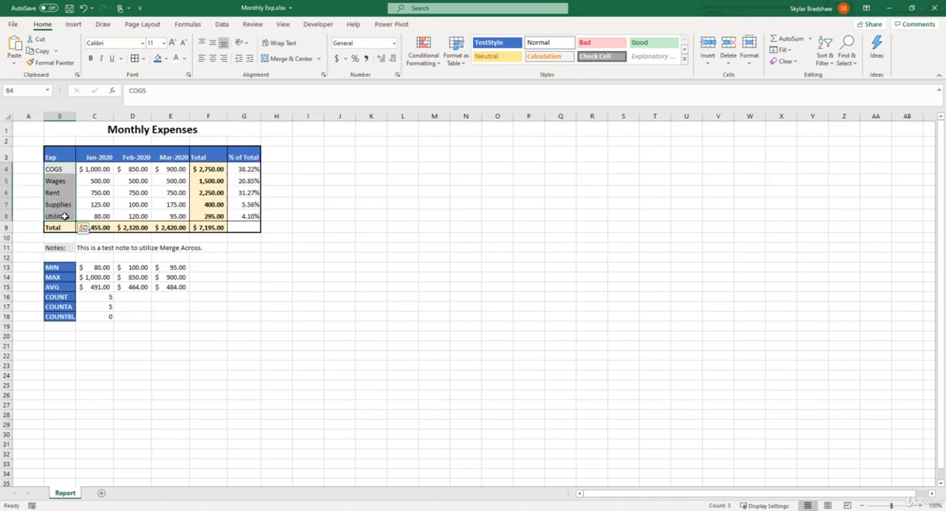
pyautogui.click(65, 249)
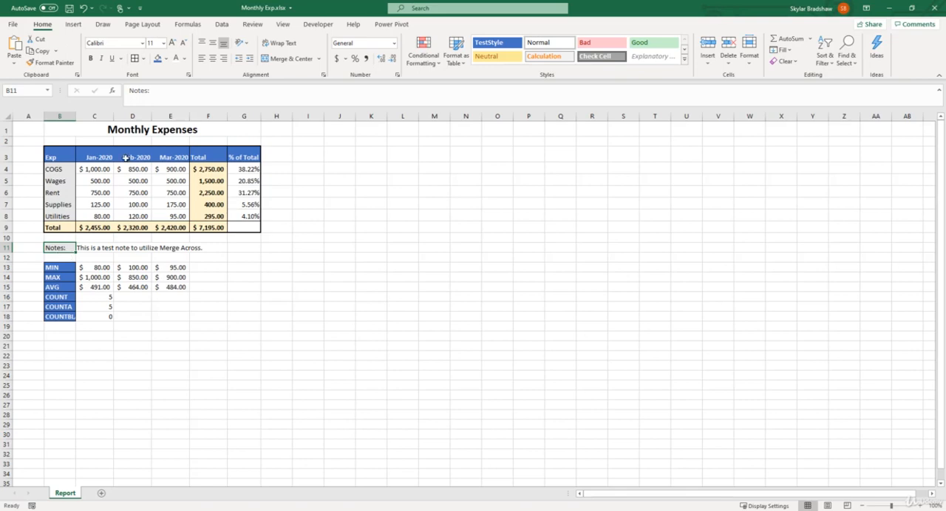
pyautogui.click(166, 59)
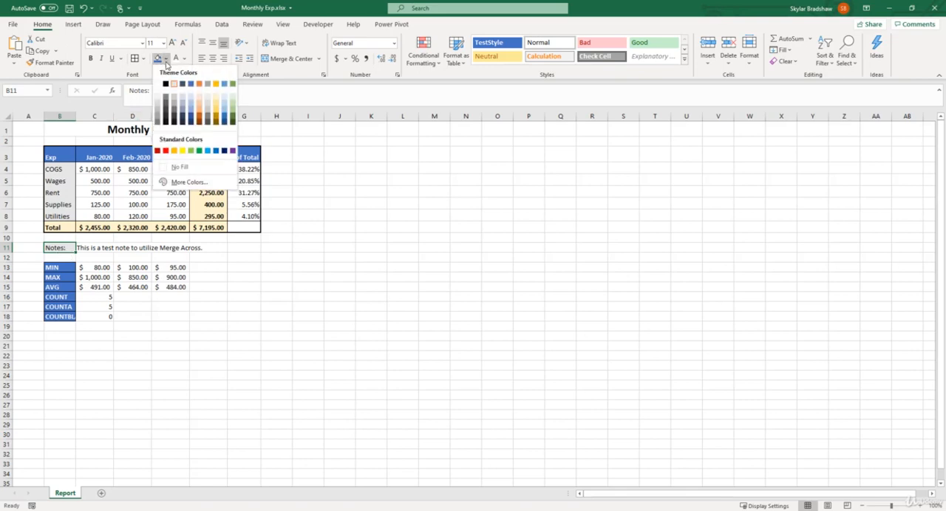
pyautogui.click(179, 167)
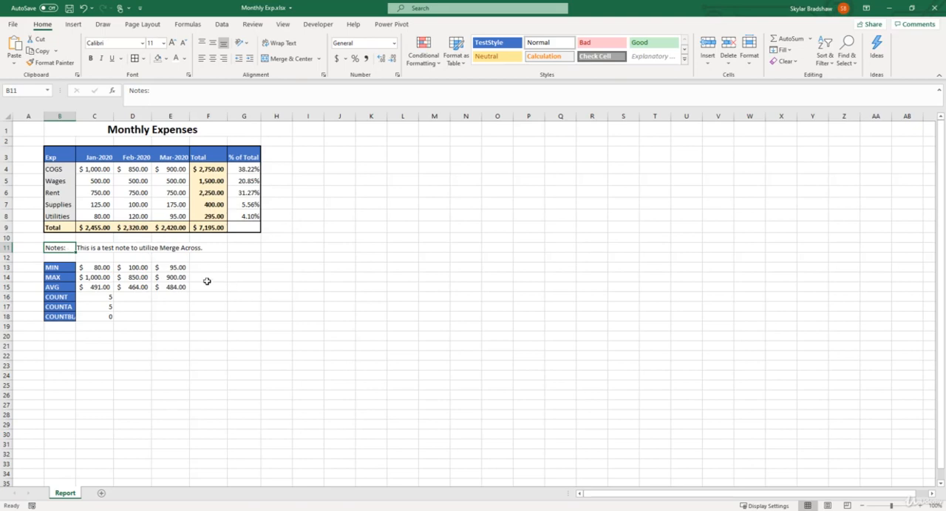
# Apply outside borders to cells B11 and C11
pyautogui.moveTo(70, 248); pyautogui.dragTo(85, 248)
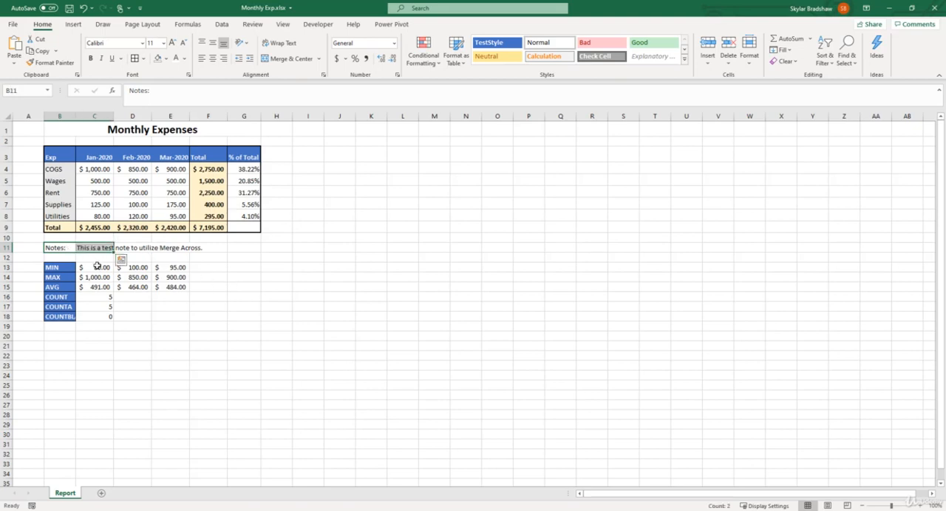
pyautogui.click(145, 59)
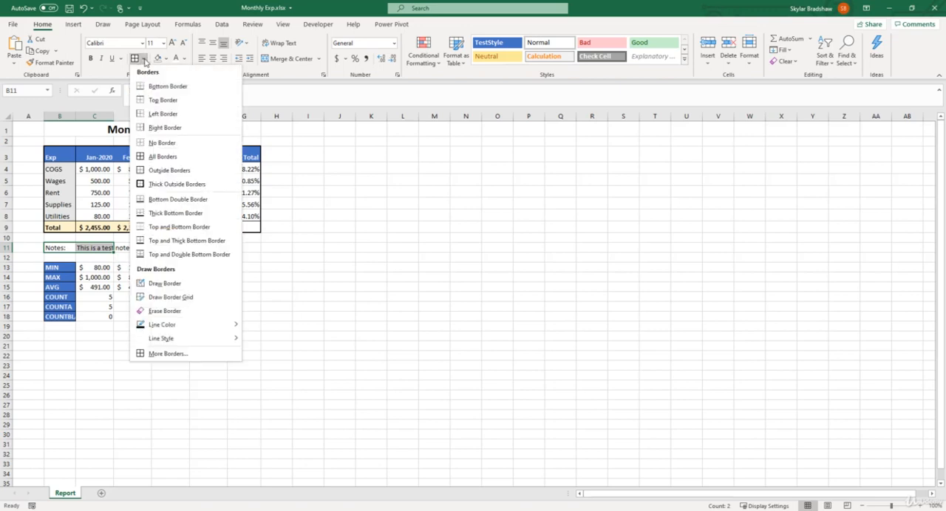
pyautogui.click(164, 168)
pyautogui.click(252, 299)
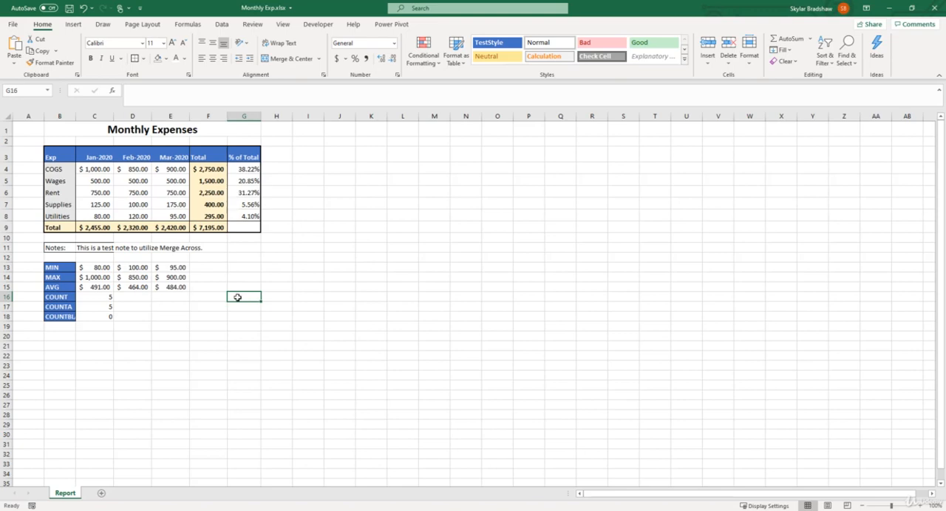
# Try auto-fitting column C to the note text, and undo the width change
pyautogui.click(101, 249)
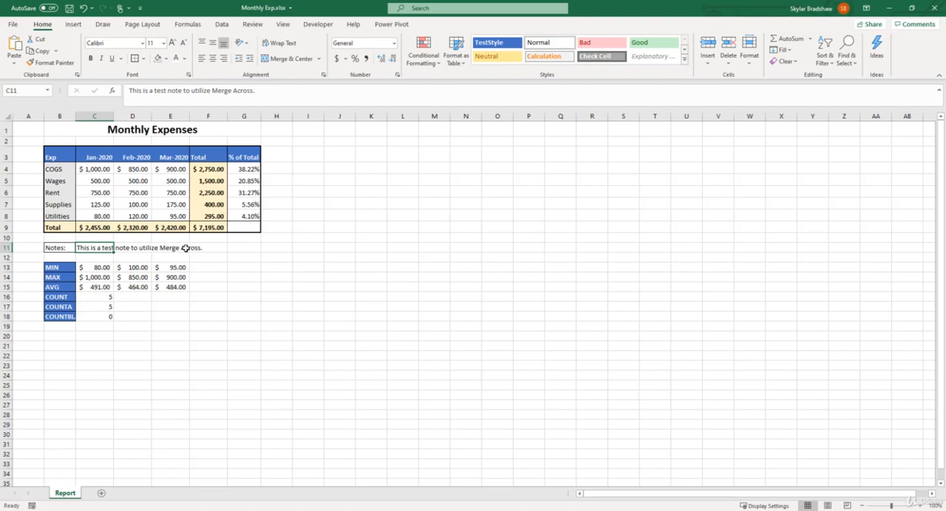
pyautogui.doubleClick(113, 114)
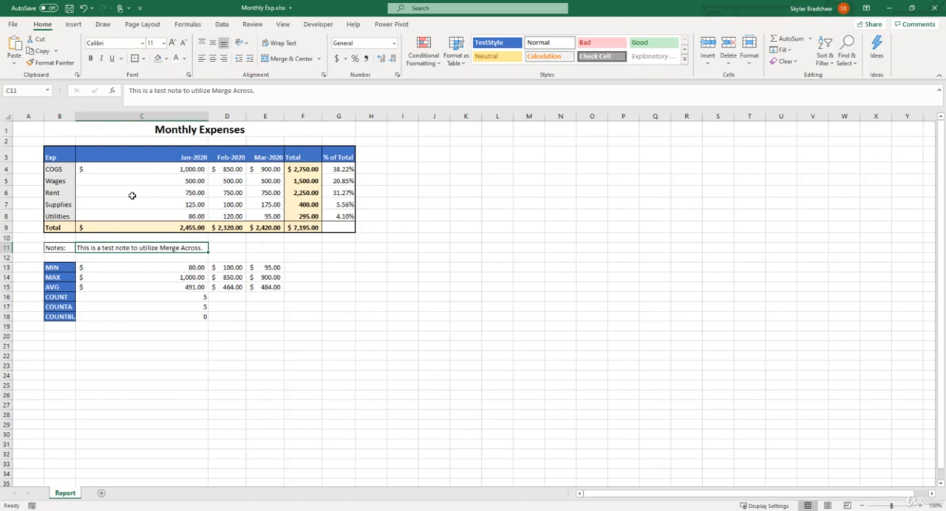
pyautogui.hotkey('ctrl', 'z')
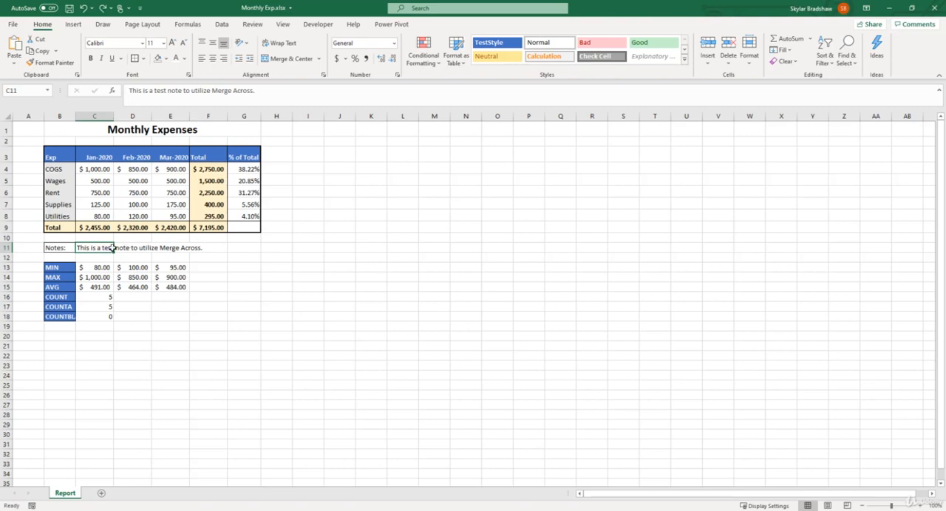
# Try Merge & Center with left alignment on the note in C11:G11, and undo both changes
pyautogui.moveTo(112, 249); pyautogui.dragTo(232, 249)
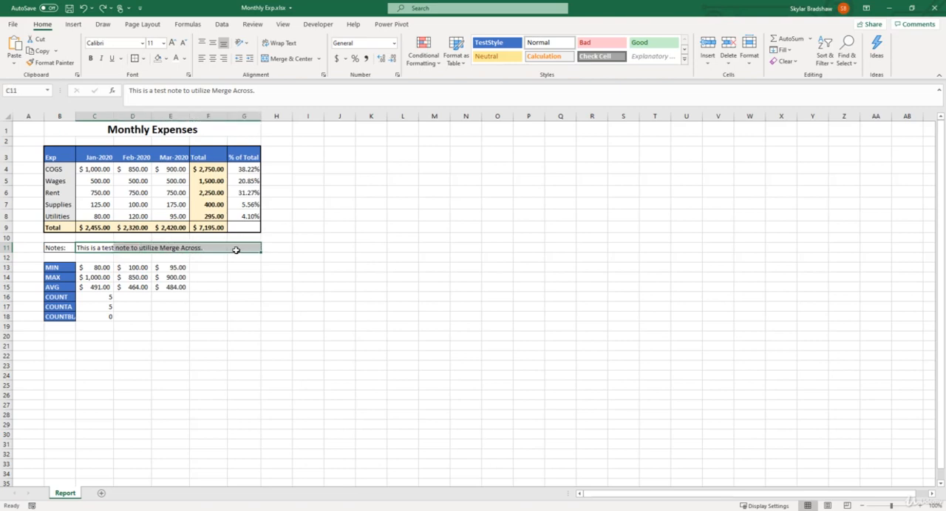
pyautogui.click(288, 59)
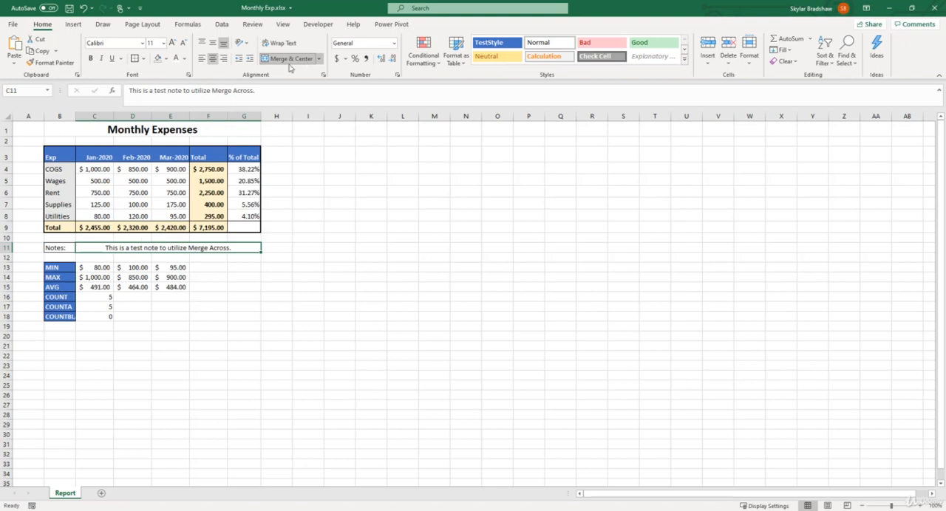
pyautogui.click(201, 58)
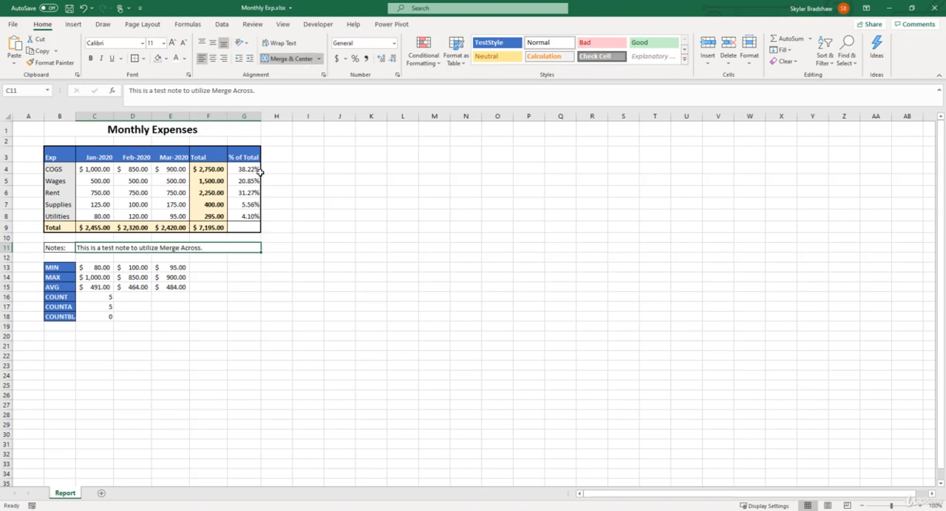
pyautogui.hotkey('ctrl', 'z')
pyautogui.hotkey('ctrl', 'z')
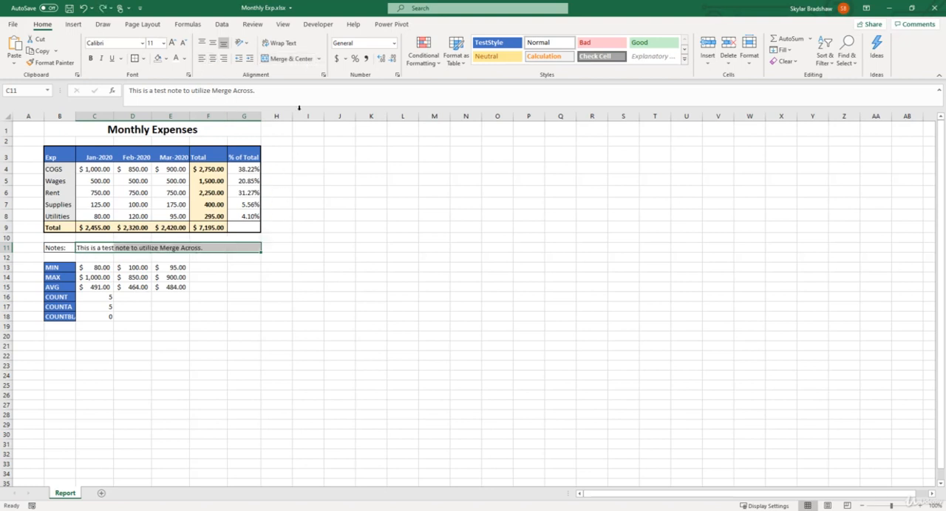
# Apply Merge Across to the note cells C11 to G11
pyautogui.click(319, 59)
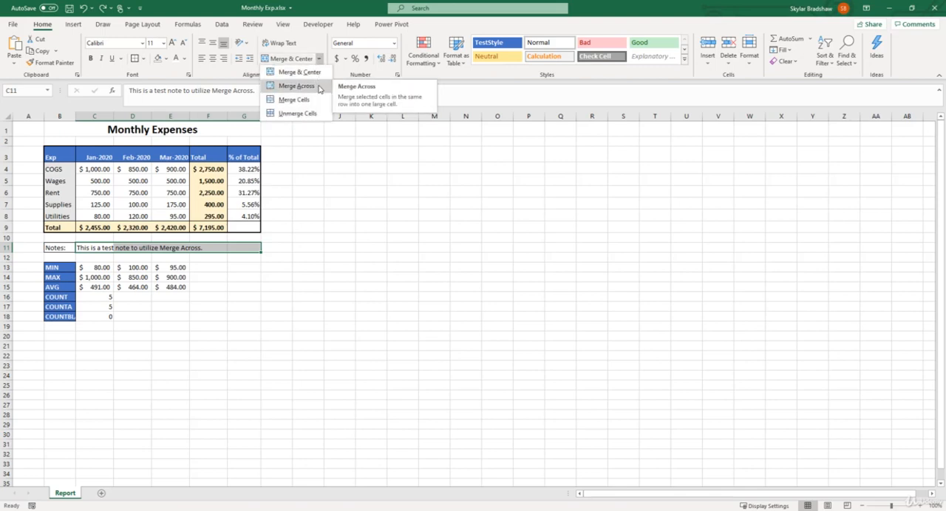
pyautogui.click(319, 86)
pyautogui.click(278, 249)
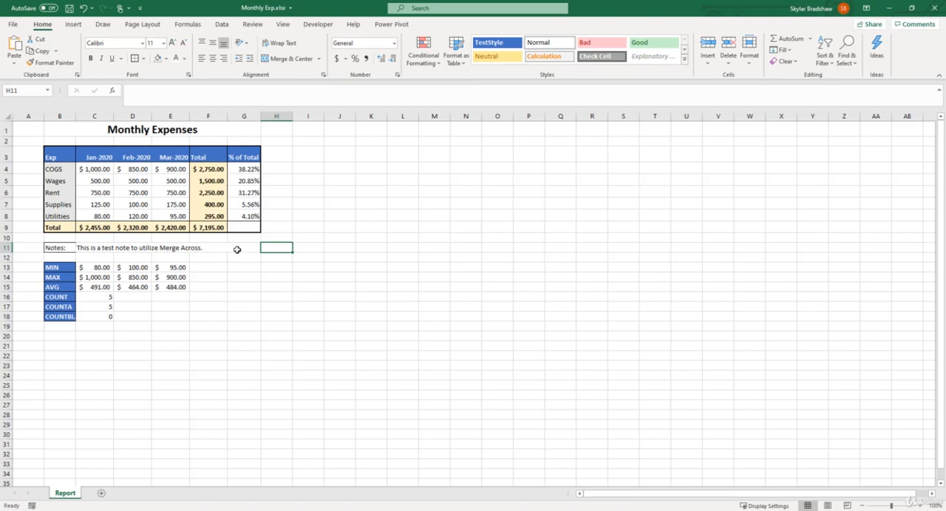
# Apply outside borders around the whole notes row from B11 to G11
pyautogui.click(57, 248)
pyautogui.moveTo(57, 248); pyautogui.dragTo(111, 248)
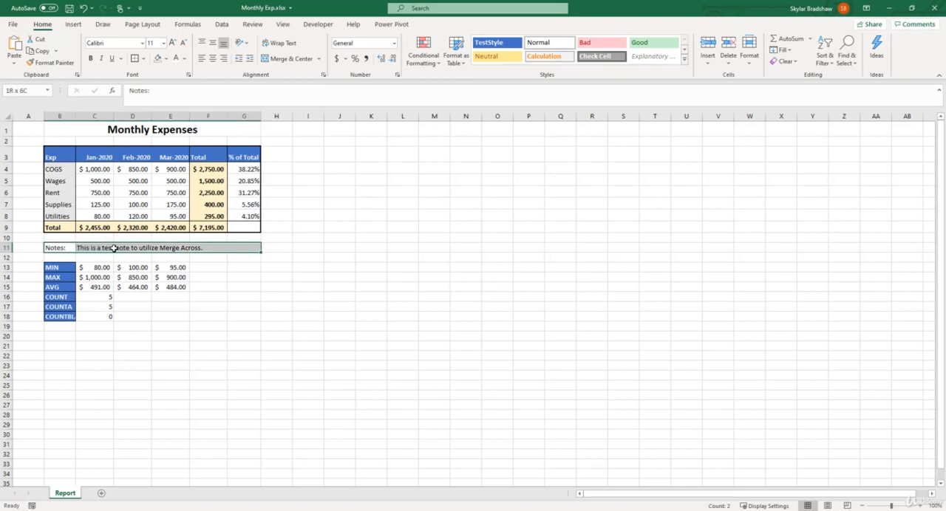
pyautogui.click(268, 256)
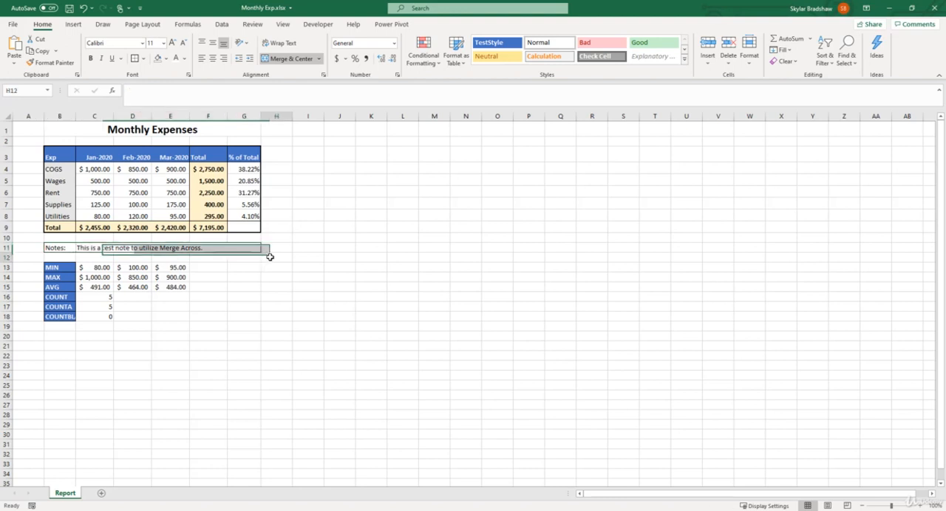